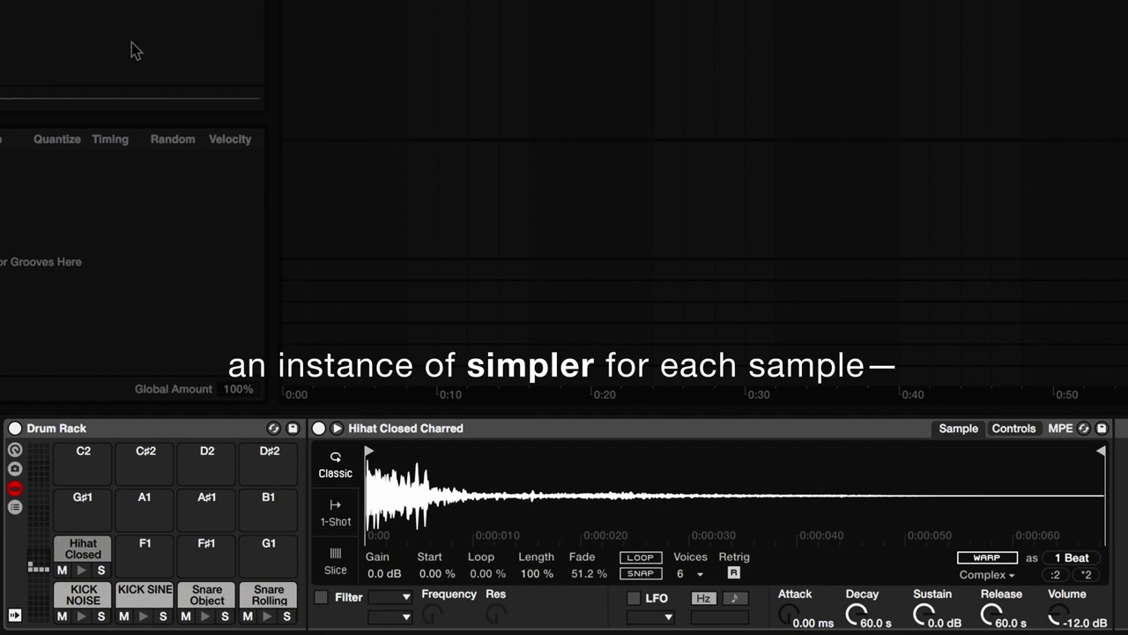
Step: Load the Hihat Mkit Sample 3 sample onto the F1 pad of the Drum Rack
{"action": "left_click_drag", "start_coordinate": [53, 35], "coordinate": [141, 550]}
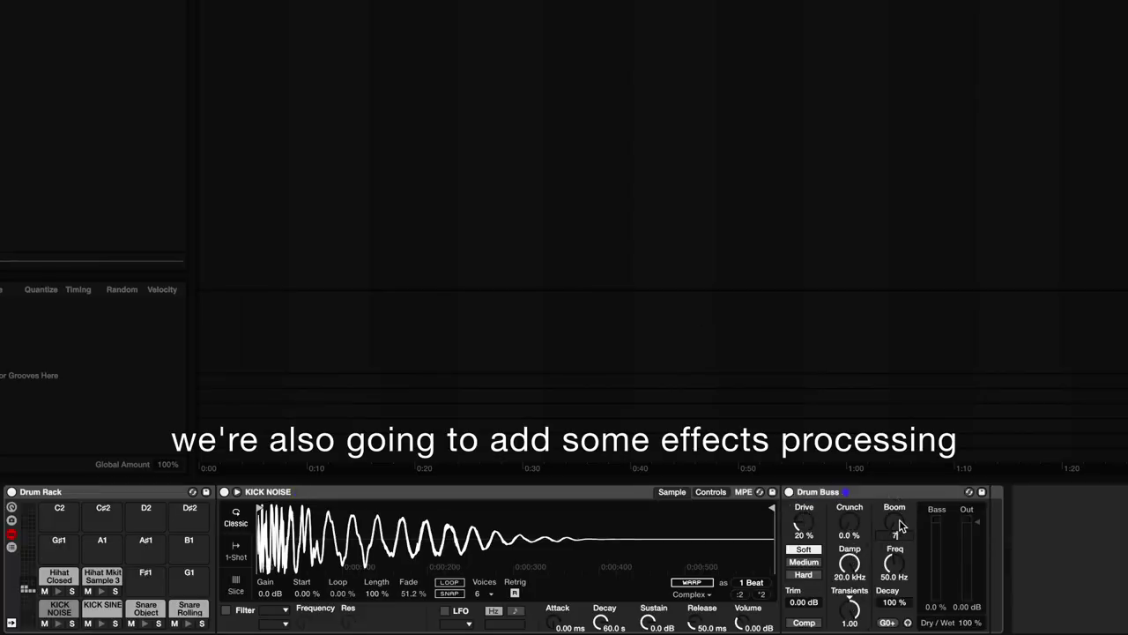
Step: Raise the KICK NOISE Drum Buss Boom to 77 %, and place an audio effect after the Snare Object Simpler
{"action": "scroll", "coordinate": [898, 574], "scroll_direction": "up", "scroll_amount": 3}
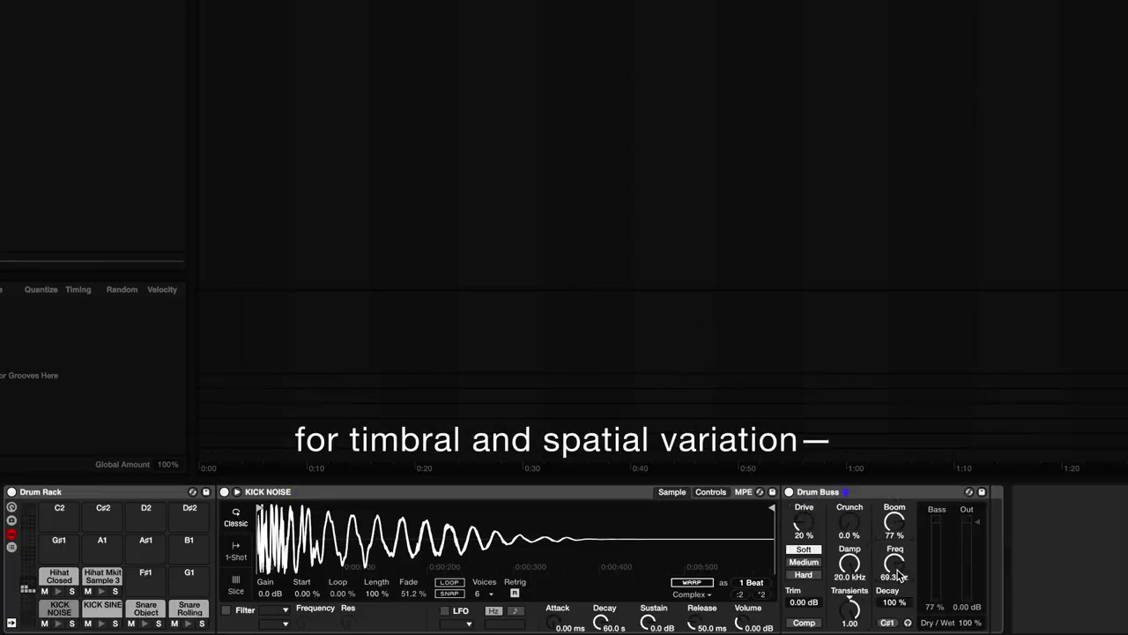
{"action": "left_click", "coordinate": [148, 608]}
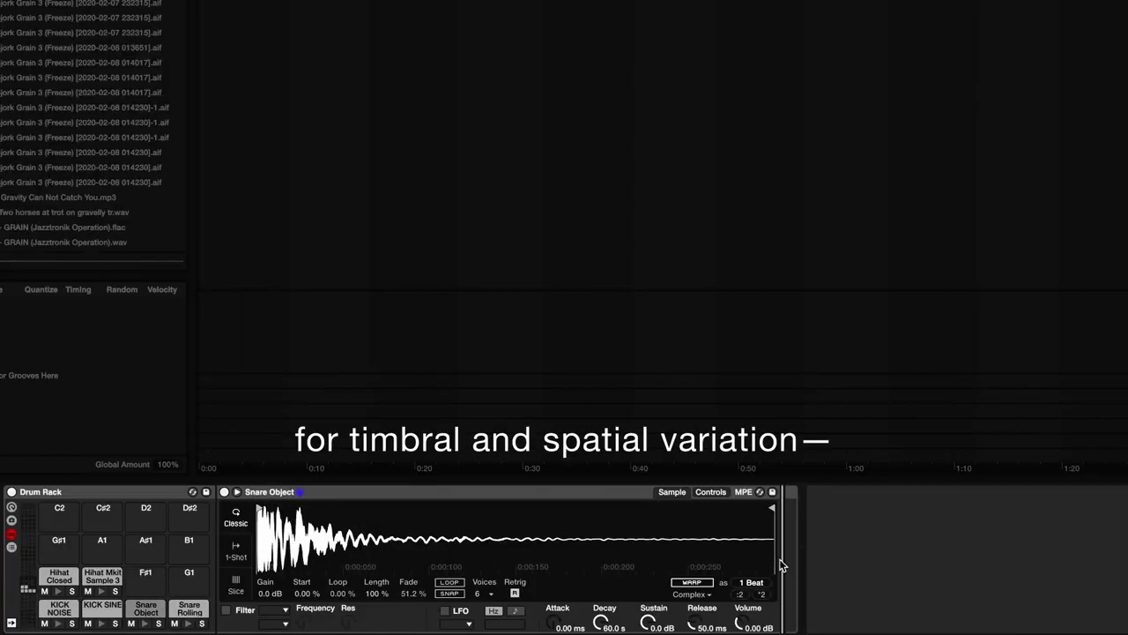
{"action": "left_click_drag", "start_coordinate": [781, 564], "coordinate": [785, 559]}
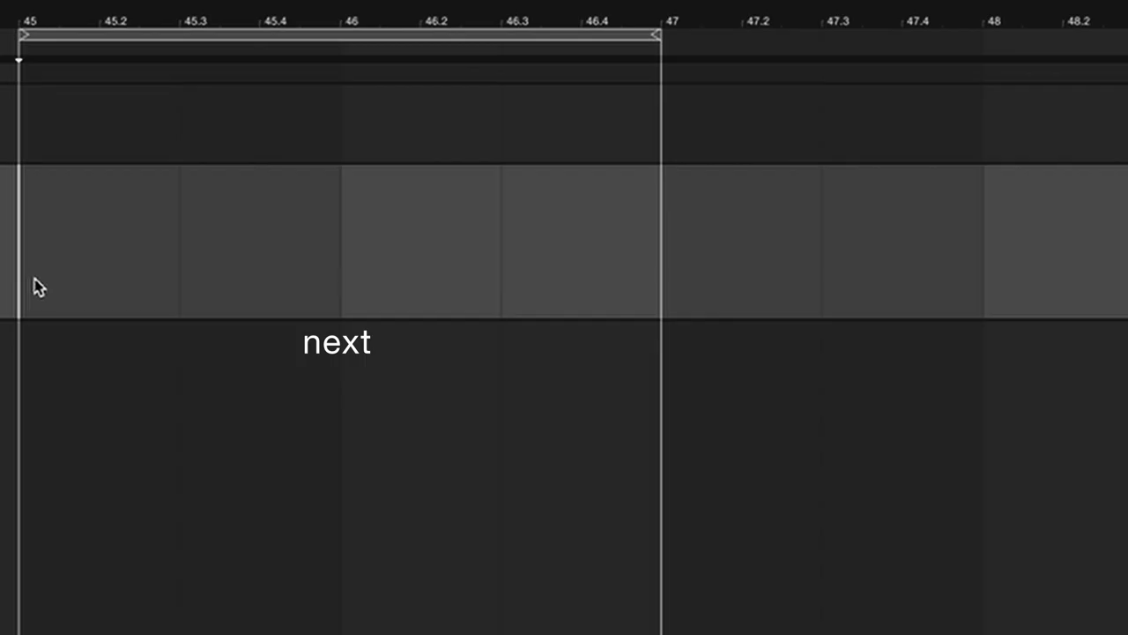
Step: Create a two-bar MIDI clip at bar 45 and draw kick, closed hihat and rolling snare notes up to beat 2.3.4
{"action": "left_click_drag", "start_coordinate": [32, 285], "coordinate": [723, 288]}
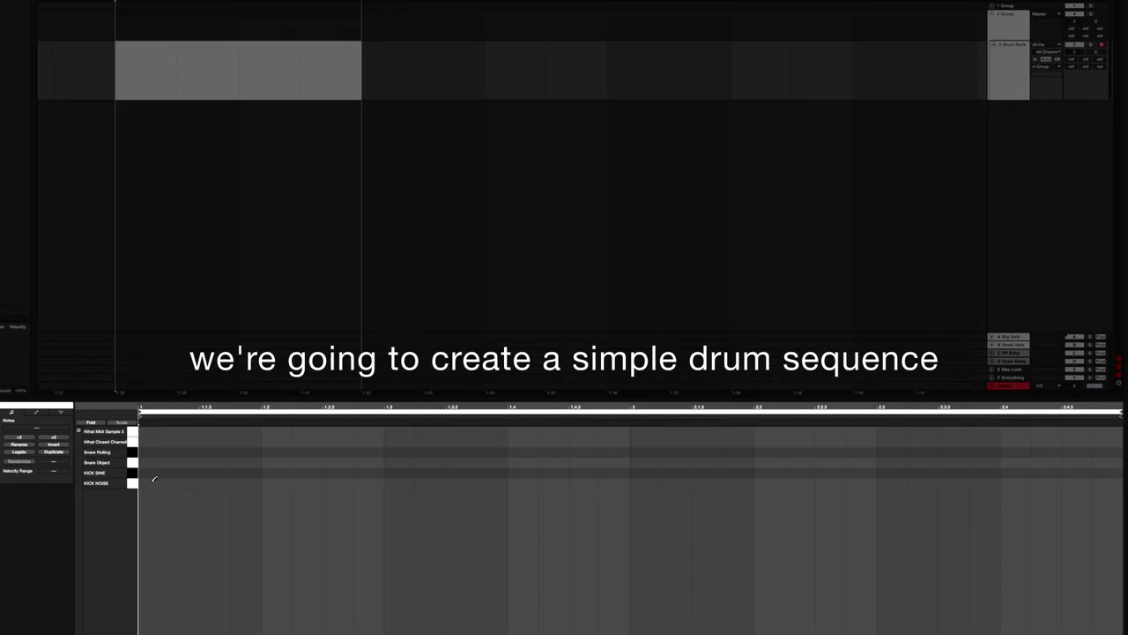
{"action": "left_click", "coordinate": [152, 483]}
{"action": "left_click", "coordinate": [399, 472]}
{"action": "left_click", "coordinate": [522, 441]}
{"action": "left_click", "coordinate": [645, 451]}
{"action": "left_click", "coordinate": [769, 441]}
{"action": "left_click", "coordinate": [891, 482]}
{"action": "left_click", "coordinate": [984, 472]}
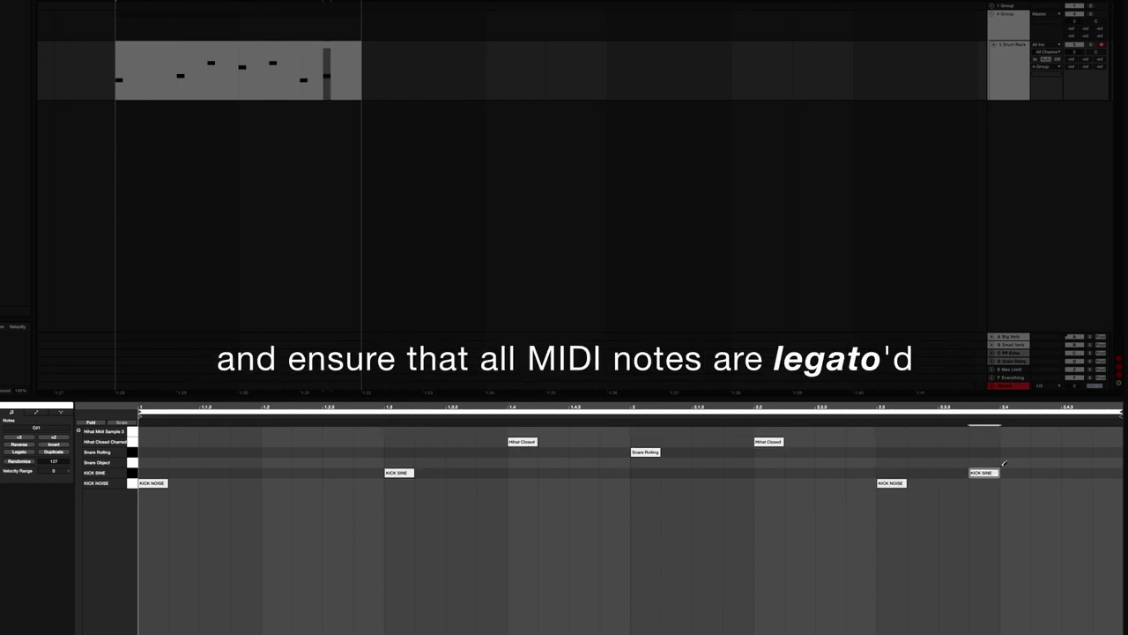
Step: Add a Hihat Mkit note at 2.4 with a Snare Object note right after it, and make all notes legato
{"action": "left_click", "coordinate": [1025, 431]}
{"action": "left_click", "coordinate": [1056, 462]}
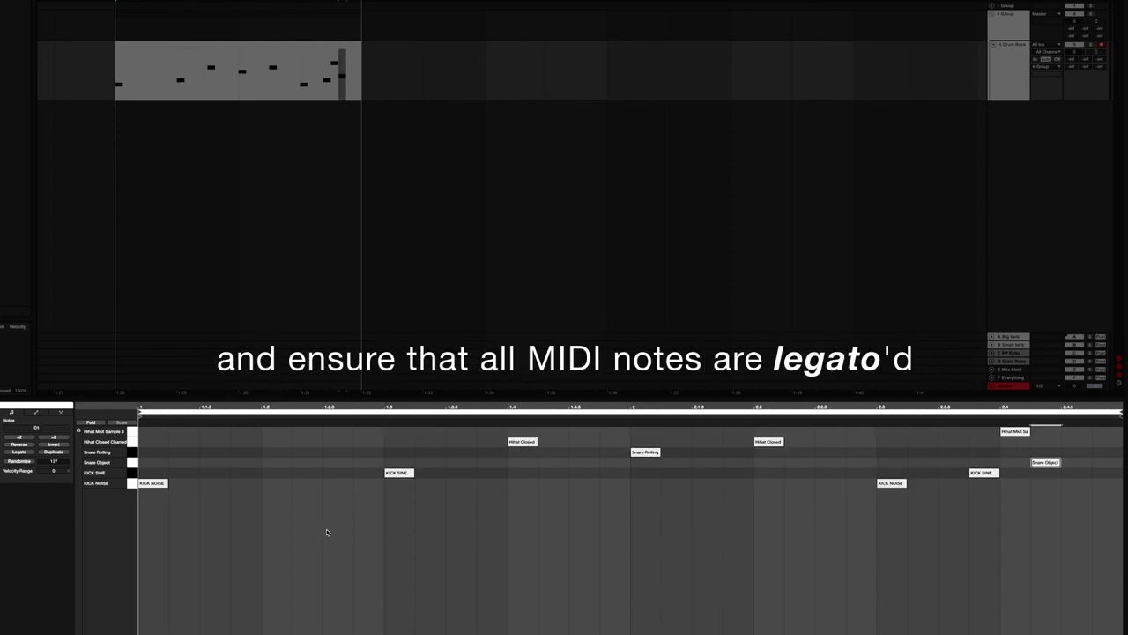
{"action": "key", "text": "ctrl+a"}
{"action": "left_click", "coordinate": [21, 451]}
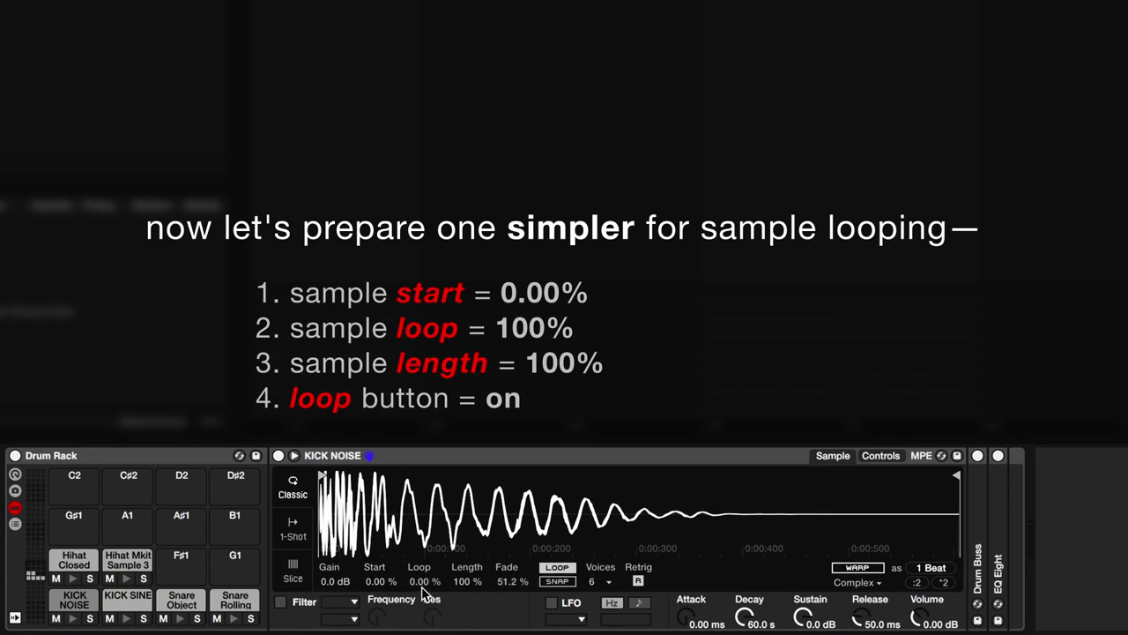
Step: Set KICK NOISE's sample Loop to 100 % and copy its Loop switch and Loop value to the sibling Simplers
{"action": "left_click_drag", "start_coordinate": [425, 582], "coordinate": [425, 493]}
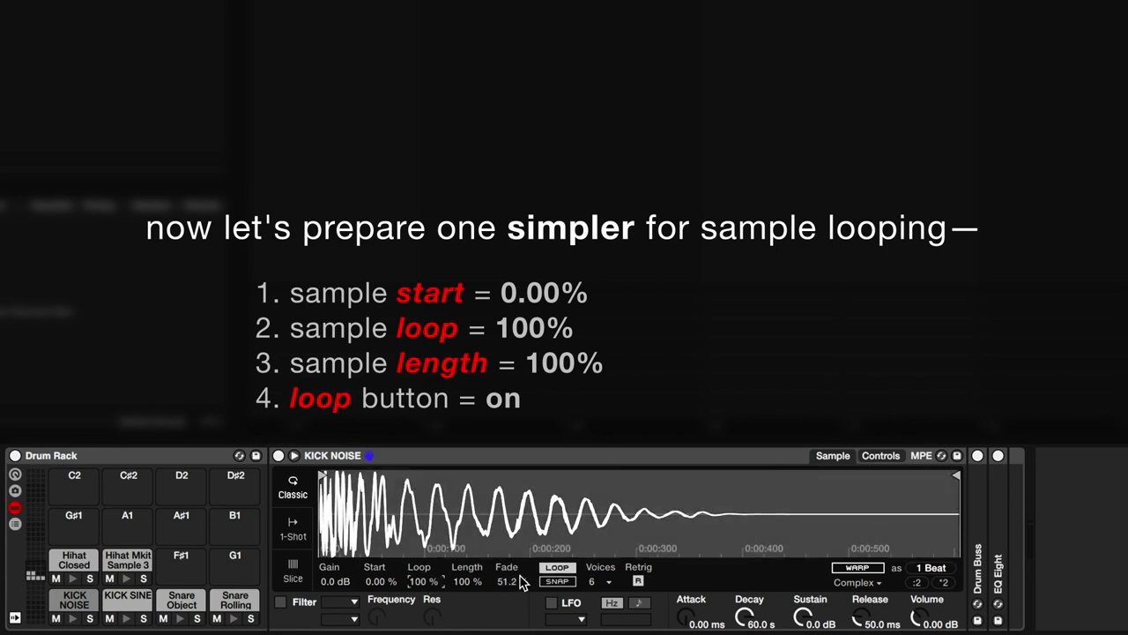
{"action": "right_click", "coordinate": [550, 572]}
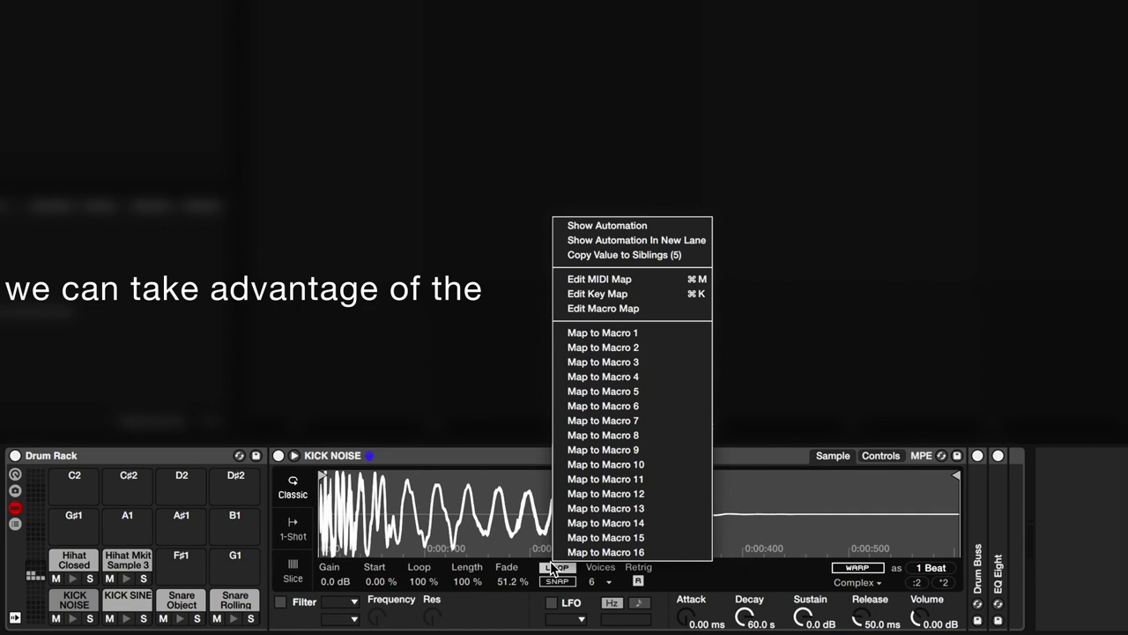
{"action": "left_click", "coordinate": [598, 254]}
{"action": "right_click", "coordinate": [432, 583]}
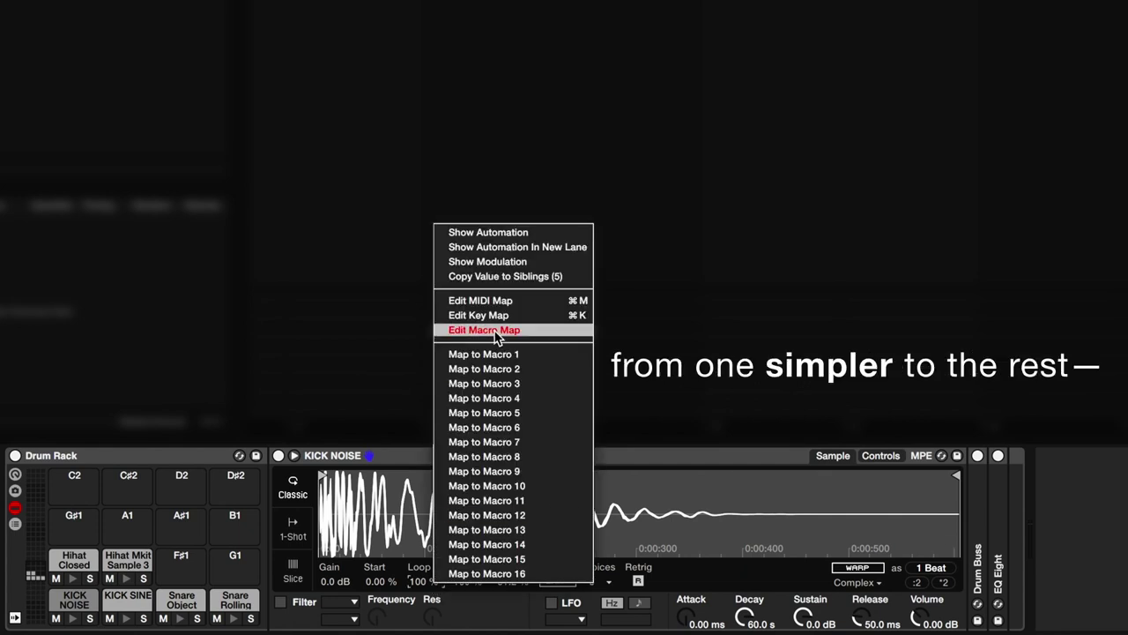
{"action": "left_click", "coordinate": [499, 281]}
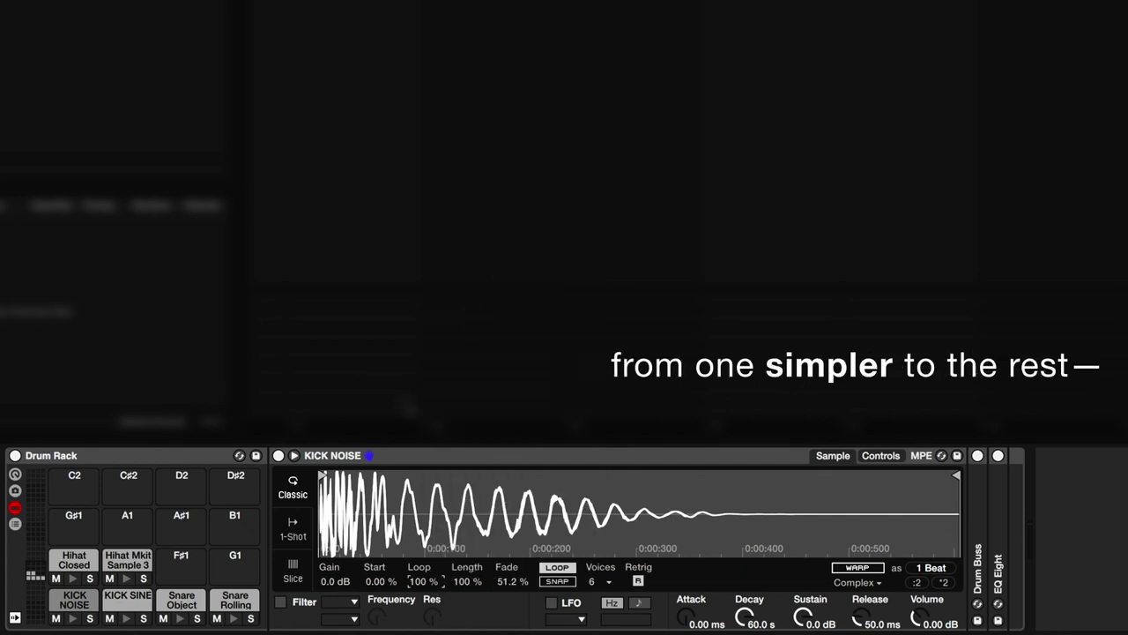
Step: Check the loop settings in the Simplers of the other five drum pads
{"action": "left_click", "coordinate": [123, 605]}
{"action": "left_click", "coordinate": [177, 603]}
{"action": "left_click", "coordinate": [233, 603]}
{"action": "left_click", "coordinate": [69, 564]}
{"action": "left_click", "coordinate": [120, 564]}
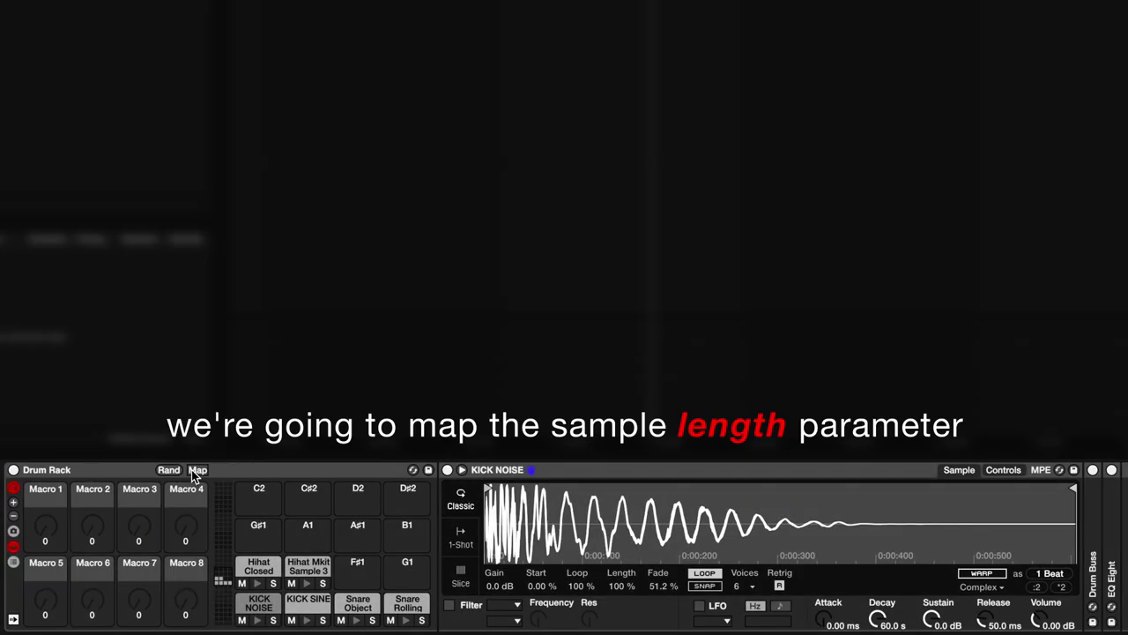
Step: Map KICK NOISE's sample Length to Macro 1 and extend the mapping to all siblings
{"action": "left_click", "coordinate": [196, 469]}
{"action": "left_click", "coordinate": [625, 587]}
{"action": "left_click", "coordinate": [56, 540]}
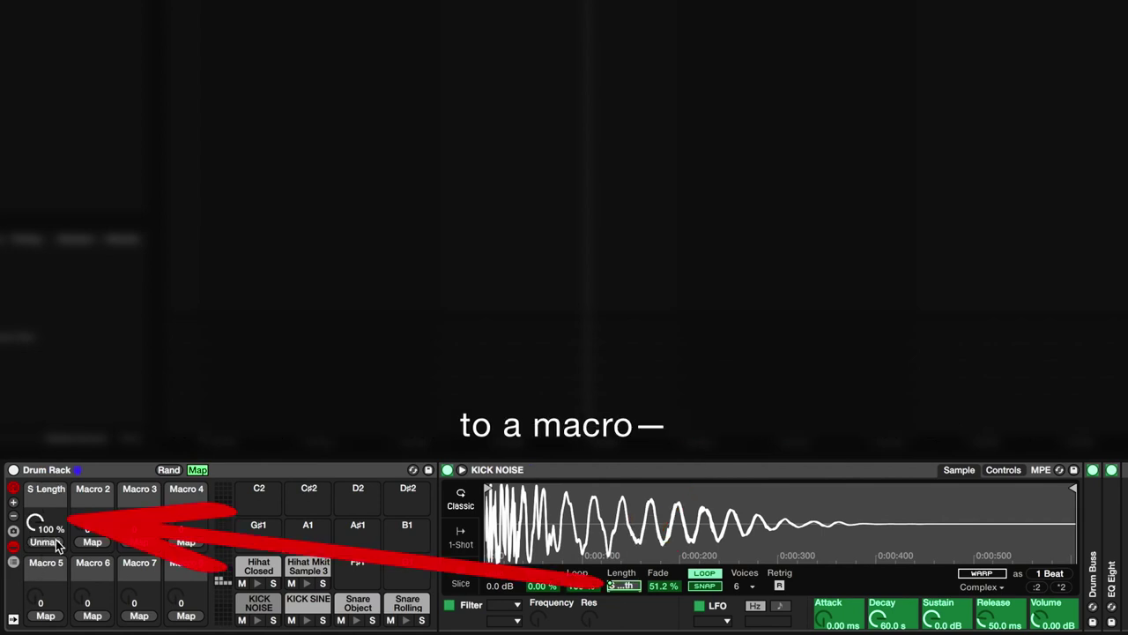
{"action": "right_click", "coordinate": [612, 584]}
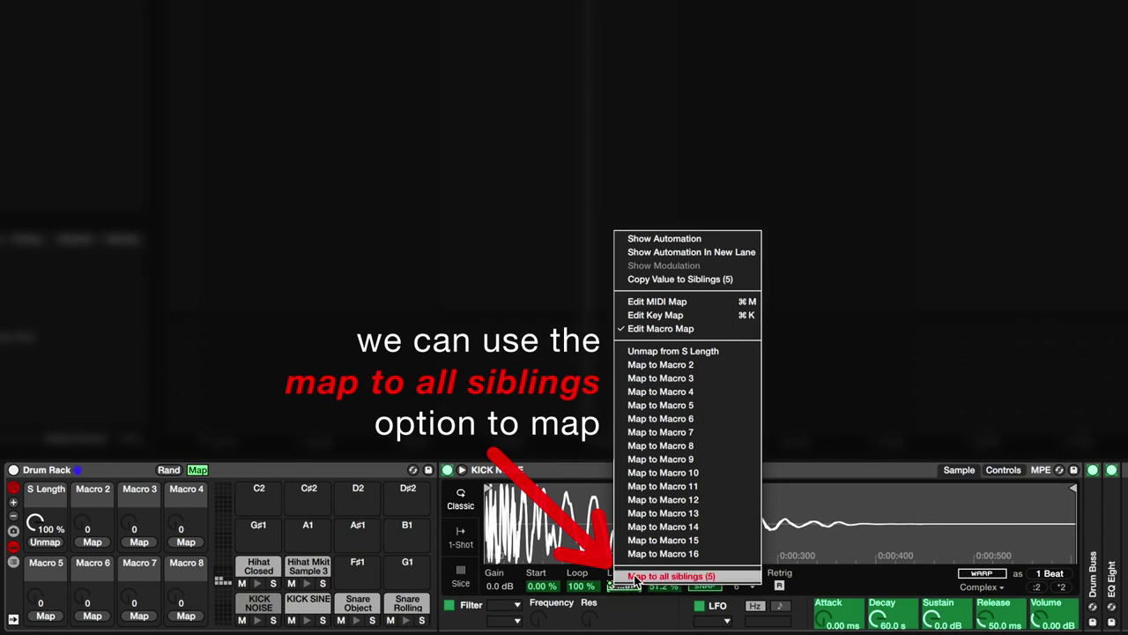
{"action": "left_click", "coordinate": [633, 576]}
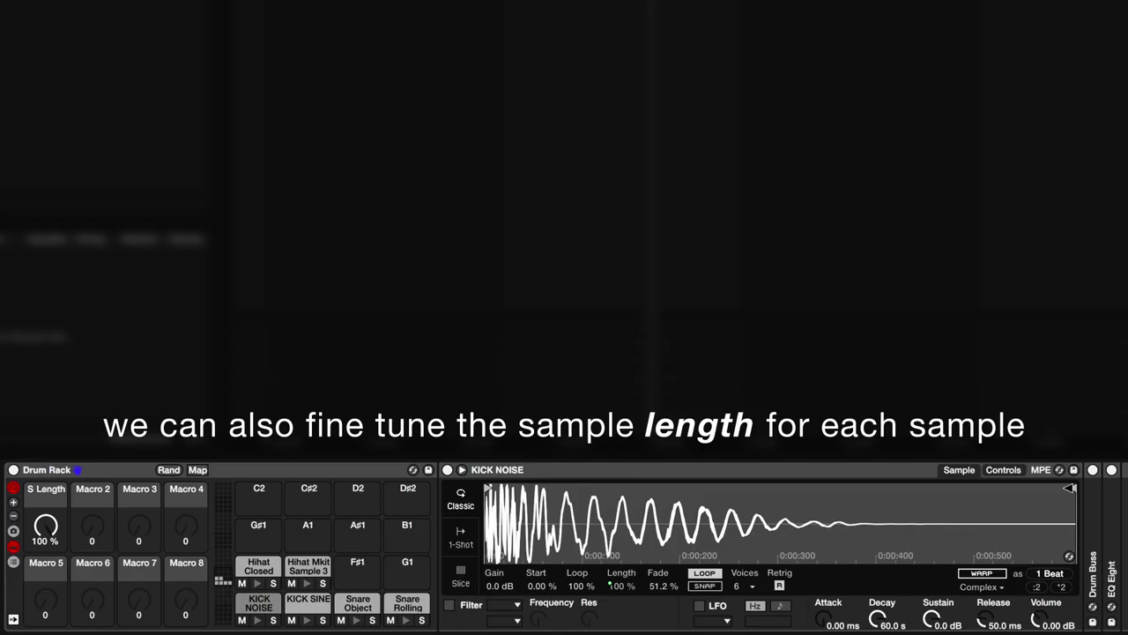
Step: Move KICK NOISE's sample end marker earlier, and sweep the S Length macro down and back up to modulate all samples
{"action": "left_click_drag", "start_coordinate": [1070, 487], "coordinate": [920, 499]}
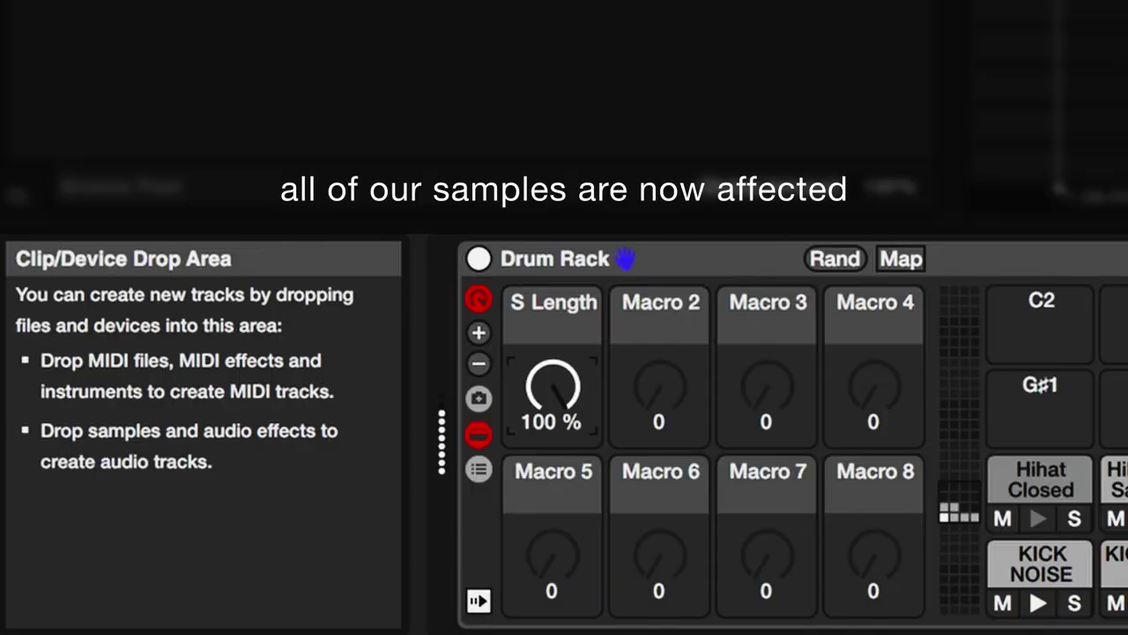
{"action": "left_click_drag", "start_coordinate": [552, 388], "coordinate": [552, 413]}
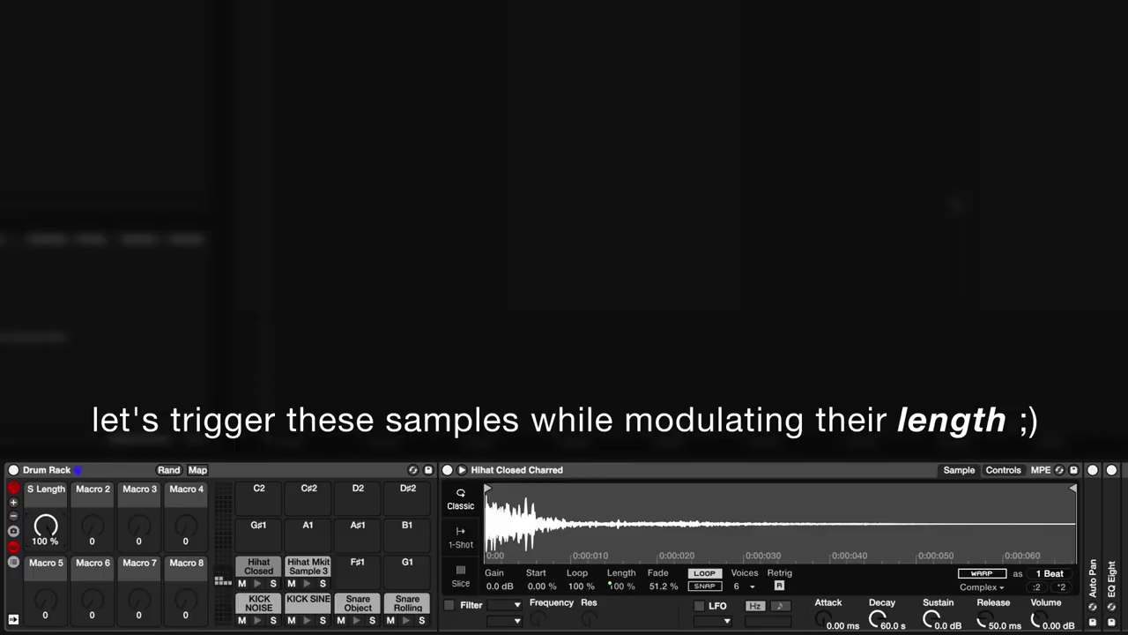
{"action": "left_click_drag", "start_coordinate": [45, 526], "coordinate": [45, 591]}
{"action": "left_click_drag", "start_coordinate": [36, 531], "coordinate": [36, 479]}
{"action": "left_click_drag", "start_coordinate": [45, 526], "coordinate": [45, 500]}
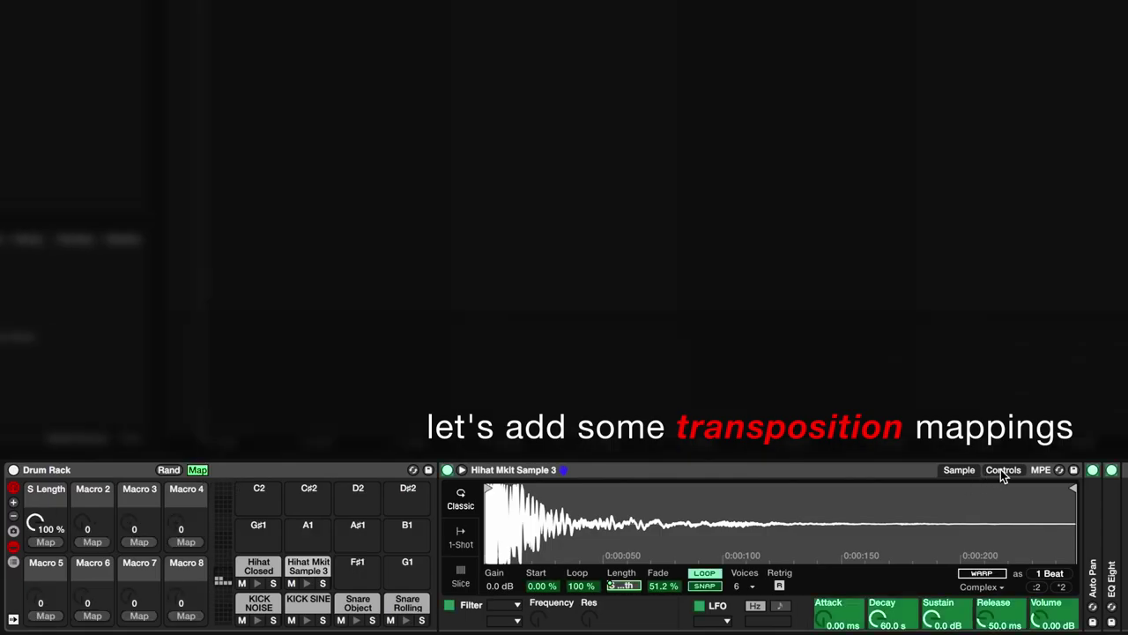
Step: Map Transpose of both hihat Simplers to Macro 1 and invert the range of the Hihat Closed transpose mapping
{"action": "left_click", "coordinate": [1000, 469]}
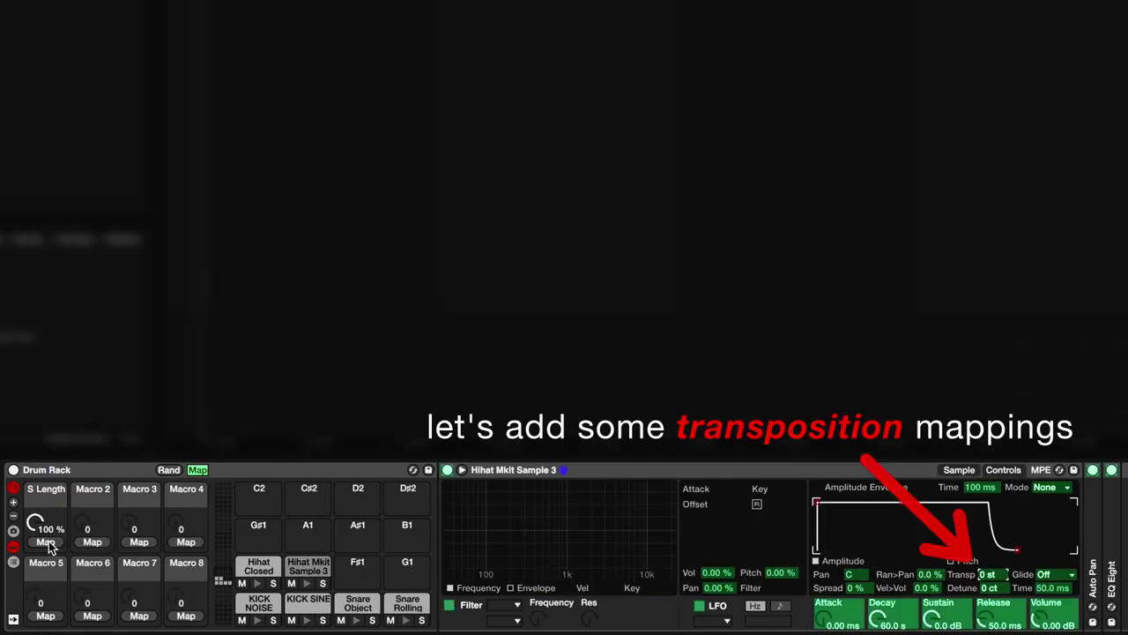
{"action": "left_click", "coordinate": [248, 565]}
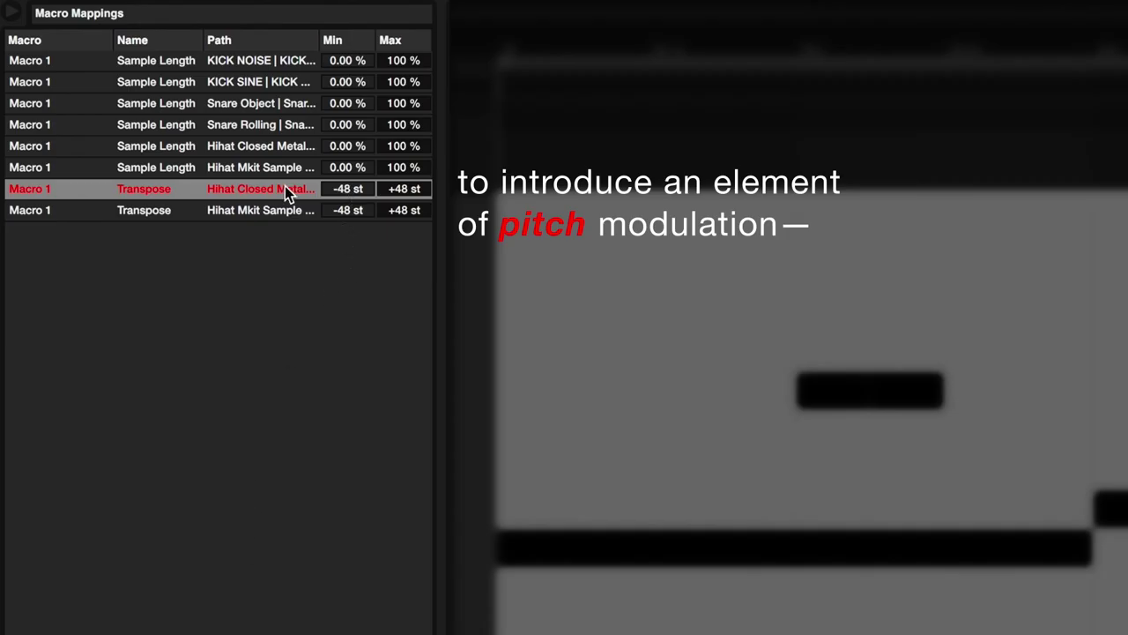
{"action": "right_click", "coordinate": [286, 191]}
{"action": "left_click", "coordinate": [344, 205]}
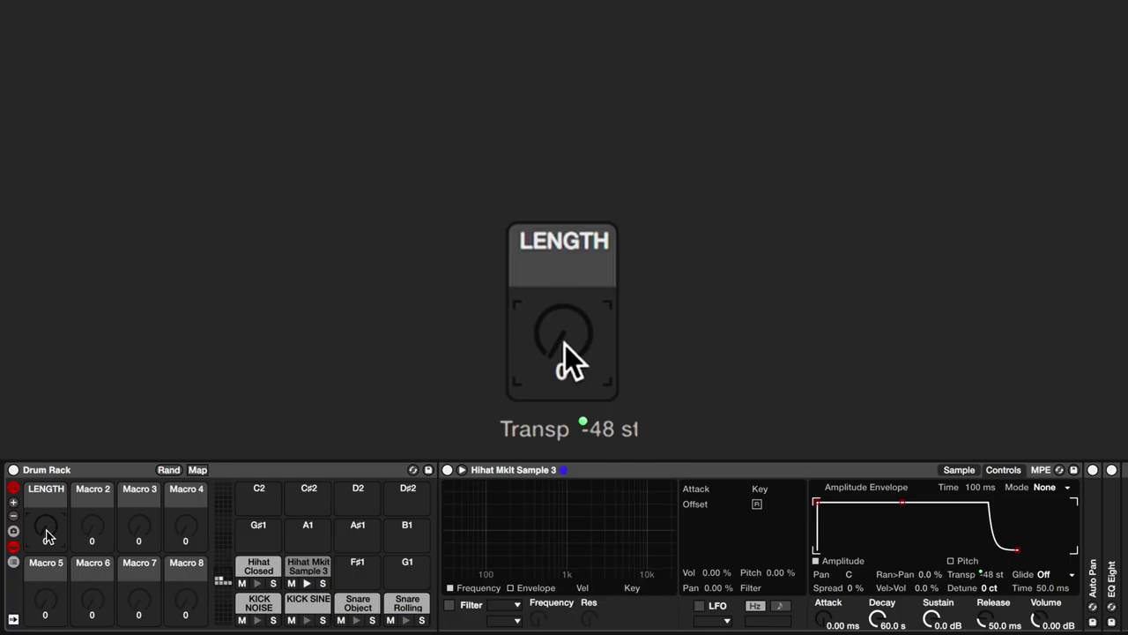
{"action": "left_click_drag", "start_coordinate": [565, 344], "coordinate": [565, 361]}
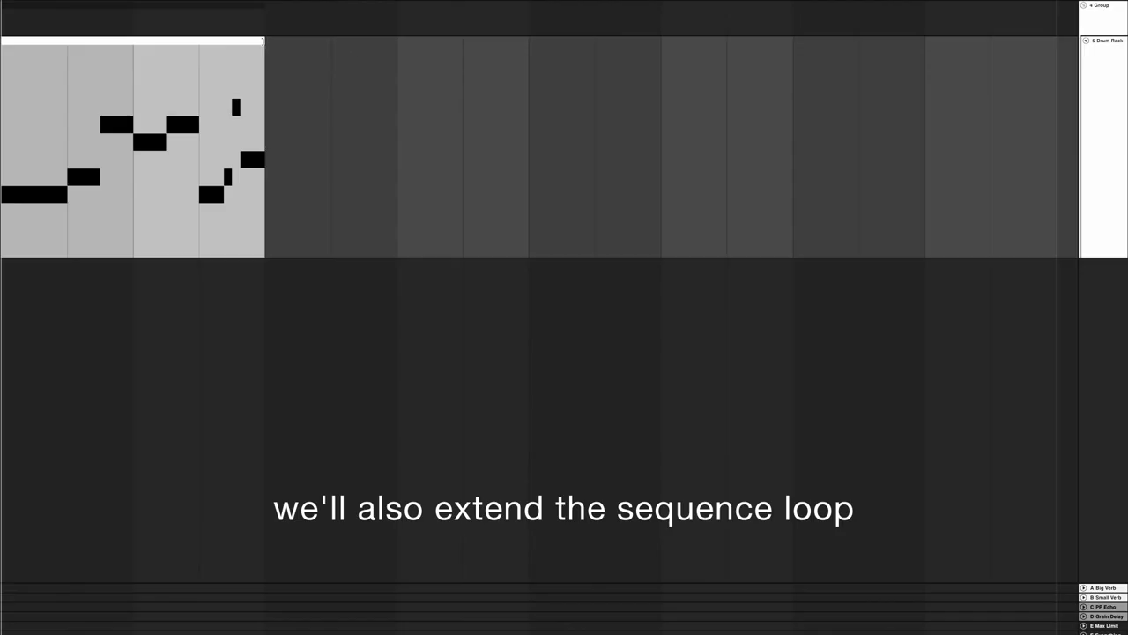
Step: Extend the clip to eight bars and insert ramp, triangle and sine shapes in succession into the LENGTH macro automation
{"action": "left_click_drag", "start_coordinate": [269, 115], "coordinate": [1052, 131]}
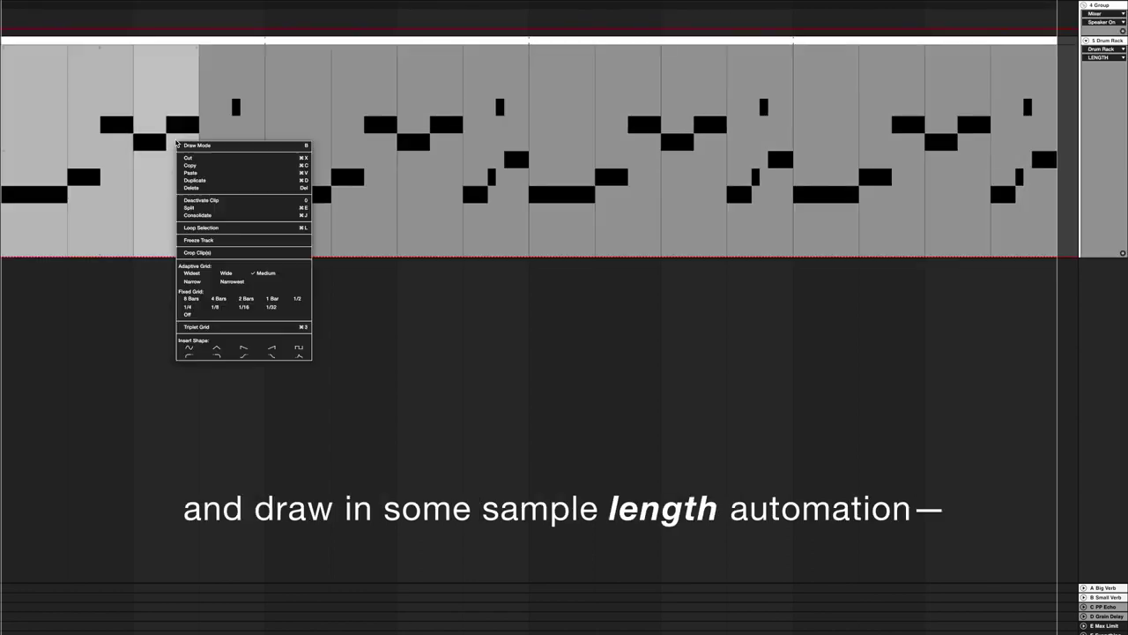
{"action": "left_click", "coordinate": [235, 174]}
{"action": "left_click_drag", "start_coordinate": [211, 170], "coordinate": [582, 153]}
{"action": "right_click", "coordinate": [387, 171]}
{"action": "left_click", "coordinate": [431, 398]}
{"action": "right_click", "coordinate": [579, 152]}
{"action": "left_click", "coordinate": [604, 384]}
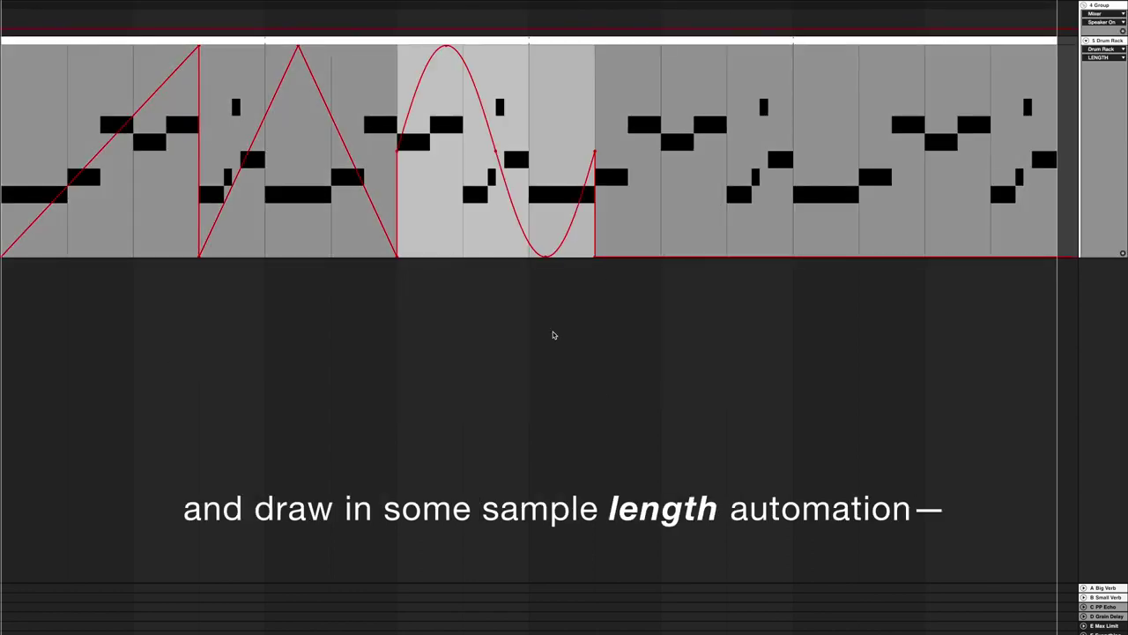
Step: Bend the ramp and triangle segments of the LENGTH automation into curves, and duplicate the shaped section over the remaining bars
{"action": "left_click", "coordinate": [133, 132]}
{"action": "left_click_drag", "start_coordinate": [130, 126], "coordinate": [130, 75]}
{"action": "left_click_drag", "start_coordinate": [258, 150], "coordinate": [258, 106]}
{"action": "left_click_drag", "start_coordinate": [347, 151], "coordinate": [347, 195]}
{"action": "left_click_drag", "start_coordinate": [5, 148], "coordinate": [686, 156]}
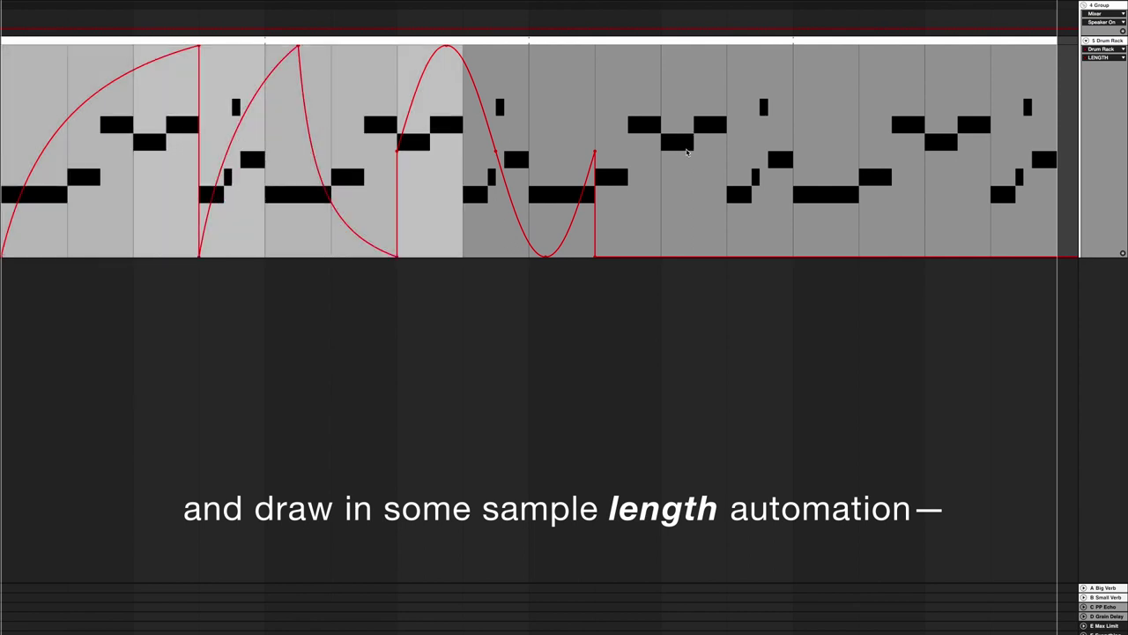
{"action": "key", "text": "ctrl+d"}
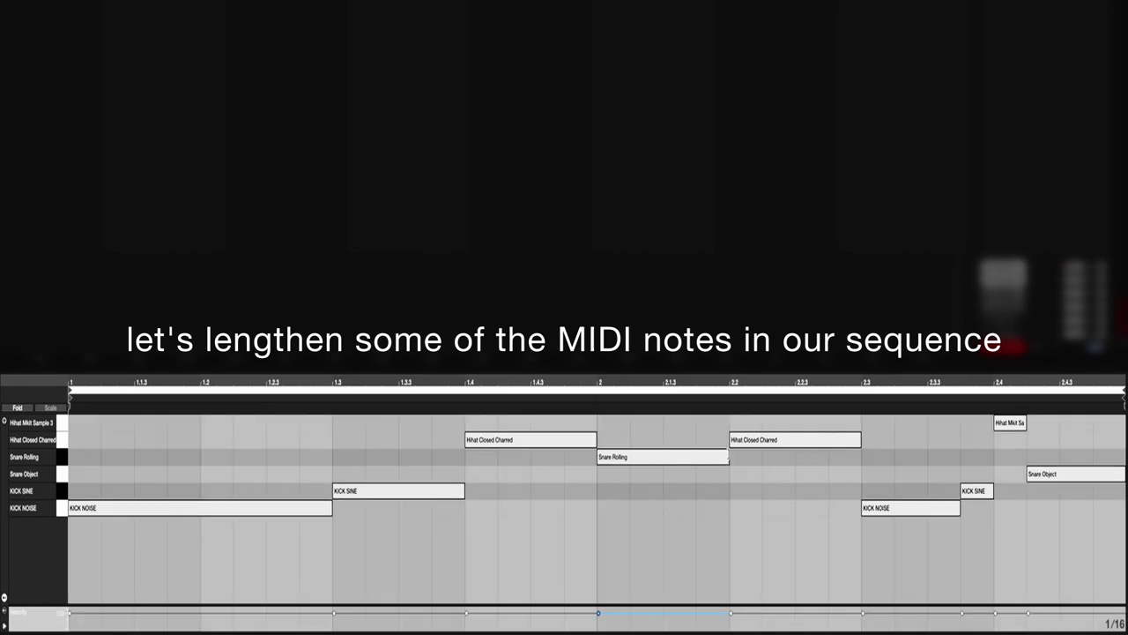
Step: Lengthen the Snare Rolling note to beat 2.3 and the closing notes to the end of the clip so they overlap
{"action": "left_click_drag", "start_coordinate": [728, 456], "coordinate": [851, 469]}
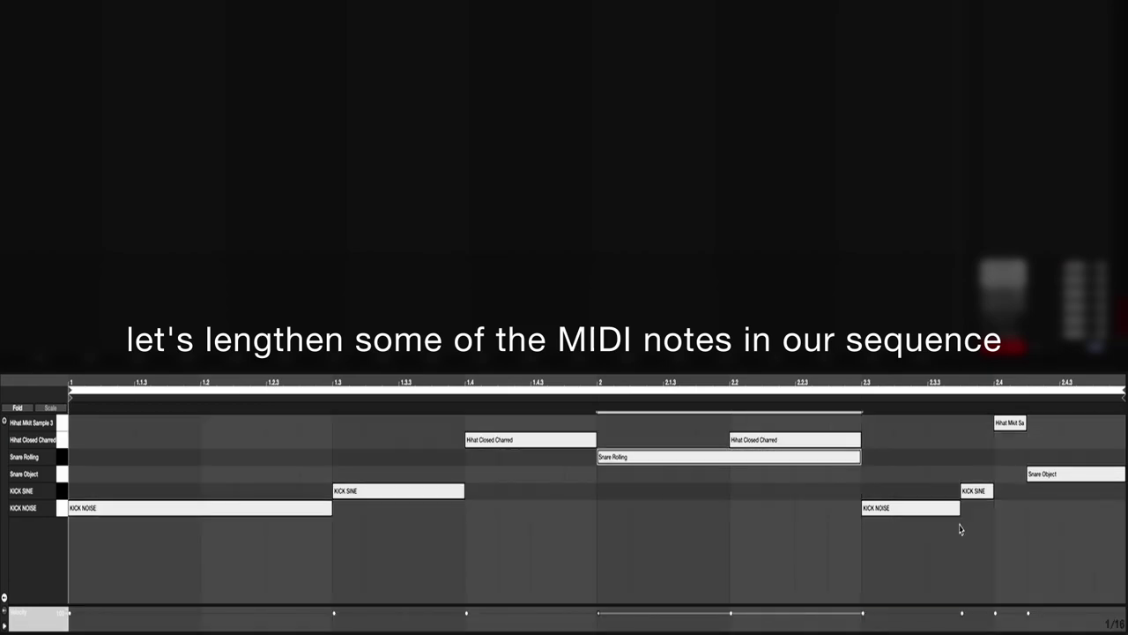
{"action": "left_click_drag", "start_coordinate": [1110, 503], "coordinate": [1125, 499]}
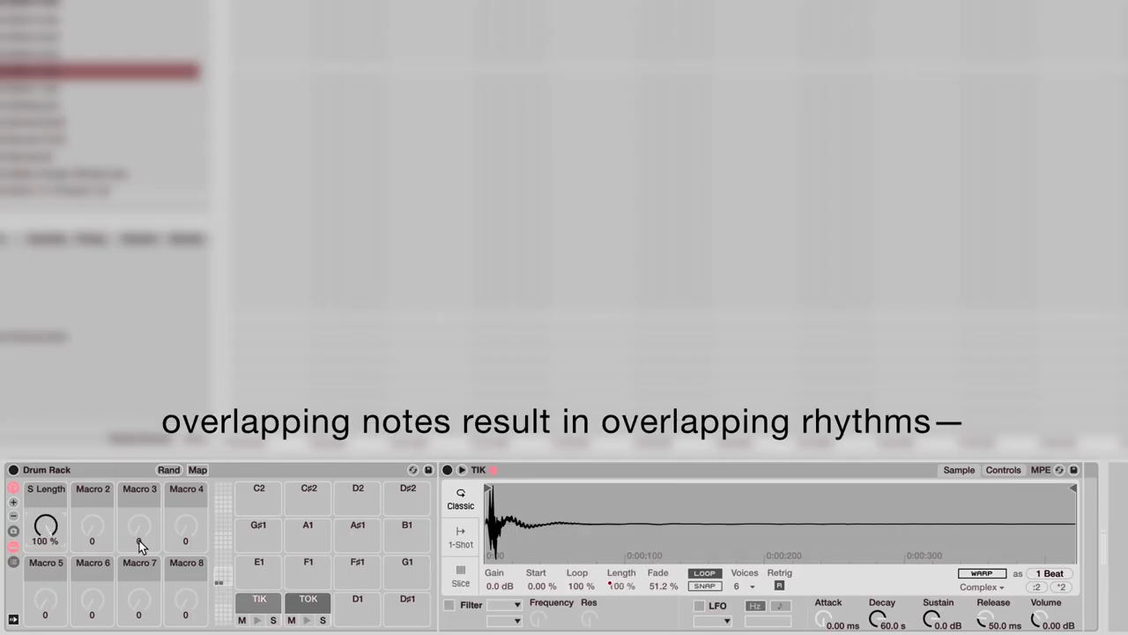
Step: Show the TOK pad's Simpler in the example rack, and play back the overlapping drum sequence
{"action": "left_click", "coordinate": [304, 606]}
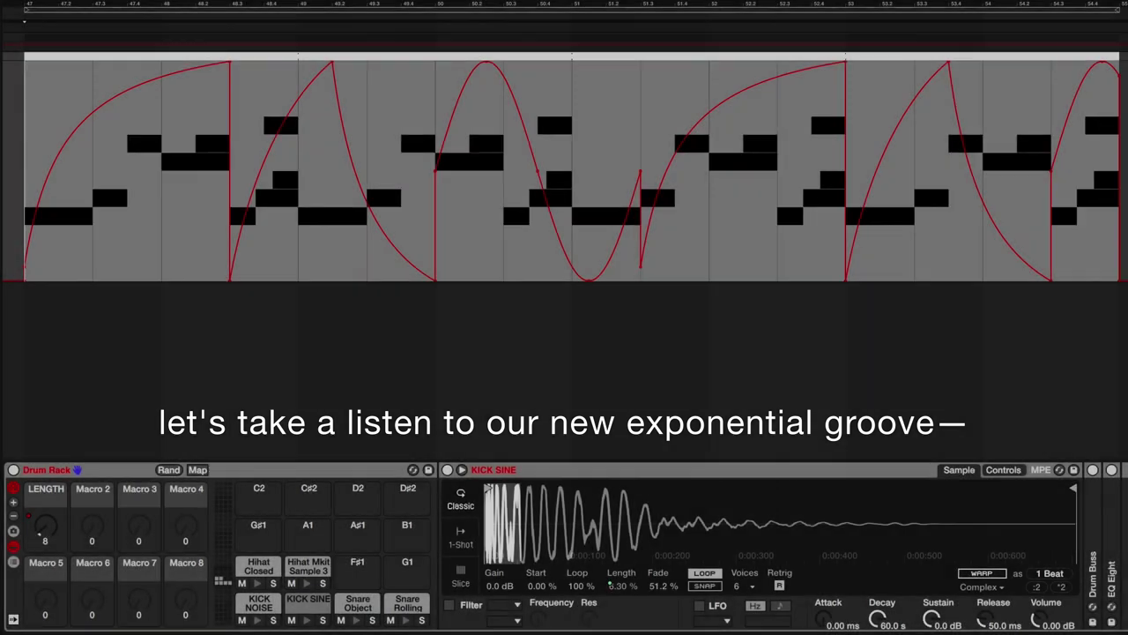
{"action": "key", "text": "space"}
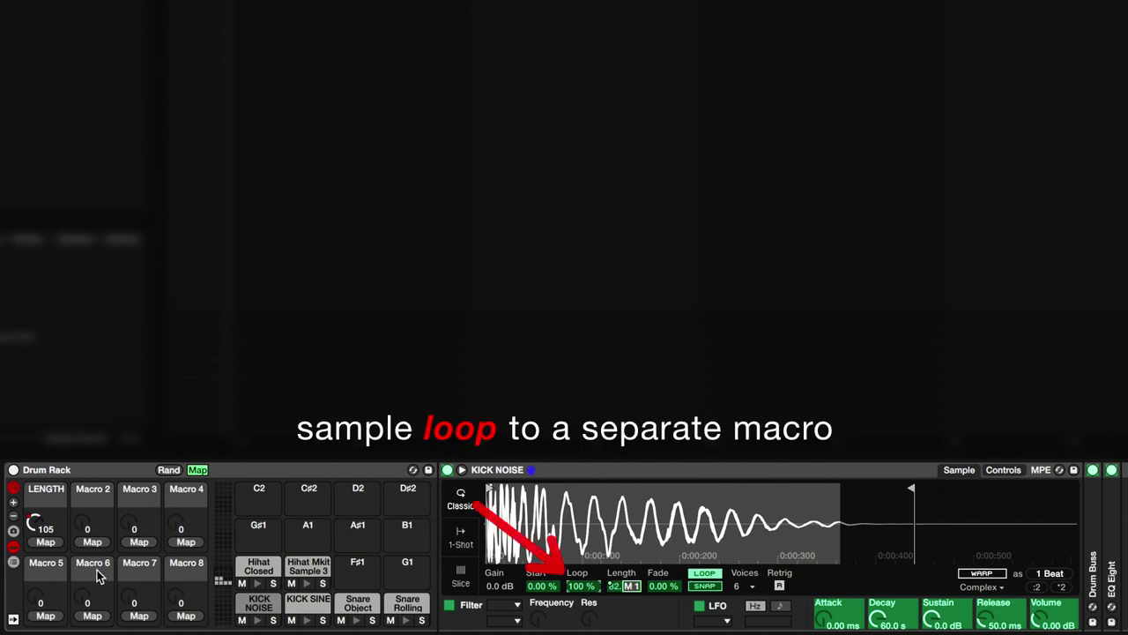
Step: Map KICK NOISE's sample Loop to Macro 2 and Fade to Macro 3, extending both mappings to all siblings
{"action": "right_click", "coordinate": [590, 590]}
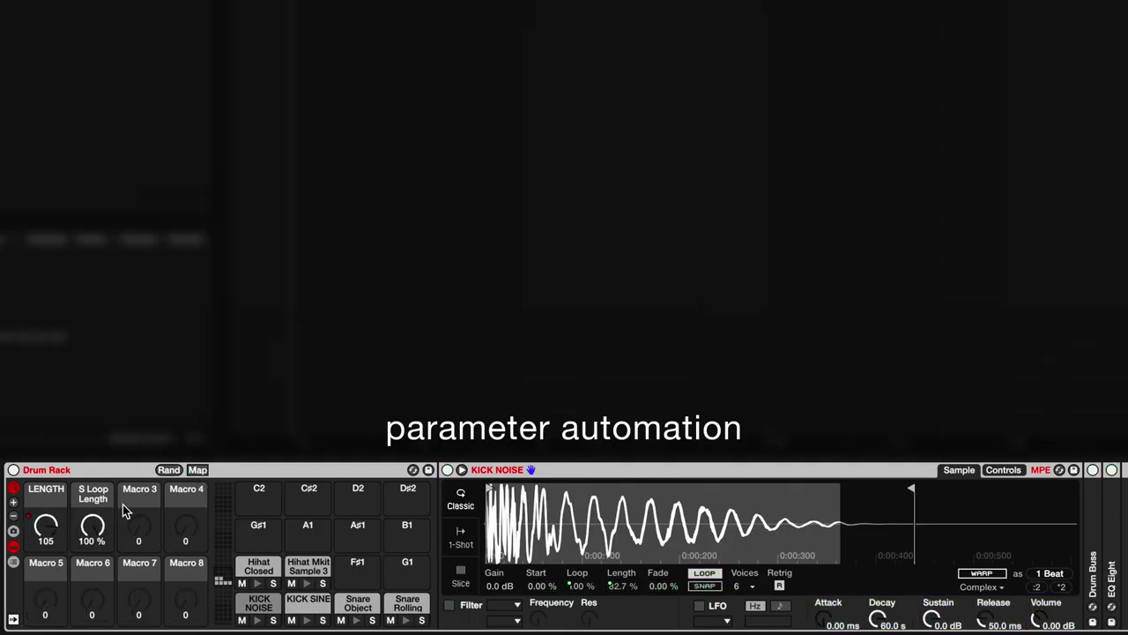
{"action": "mouse_move", "coordinate": [92, 529]}
{"action": "left_mouse_down"}
{"action": "mouse_move", "coordinate": [92, 617]}
{"action": "mouse_move", "coordinate": [93, 529]}
{"action": "left_mouse_up"}
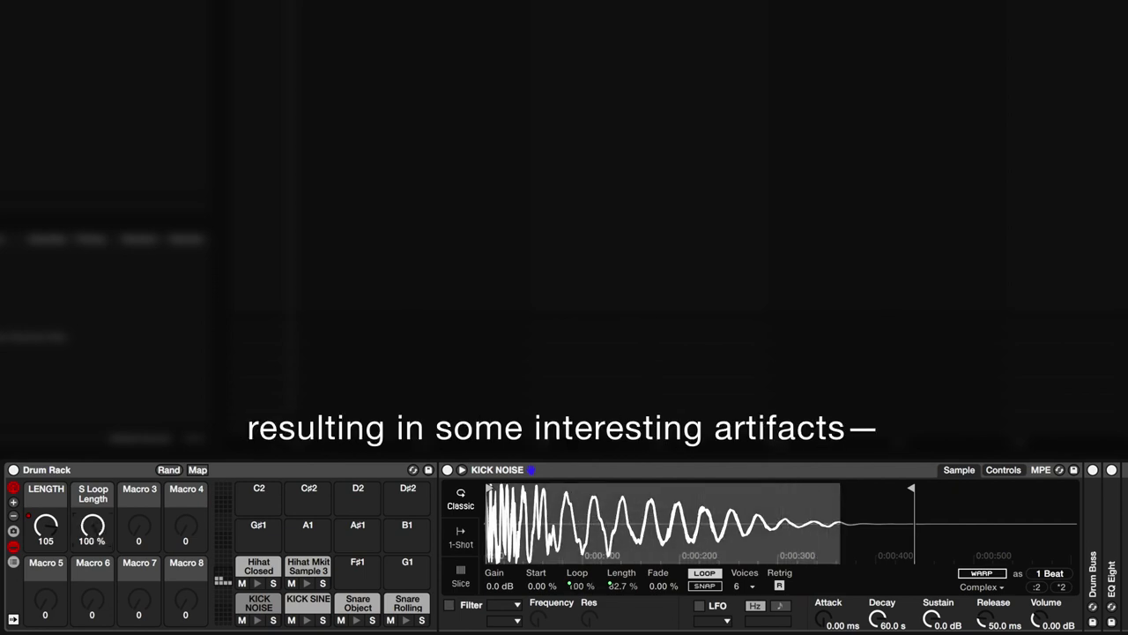
{"action": "left_click", "coordinate": [197, 470]}
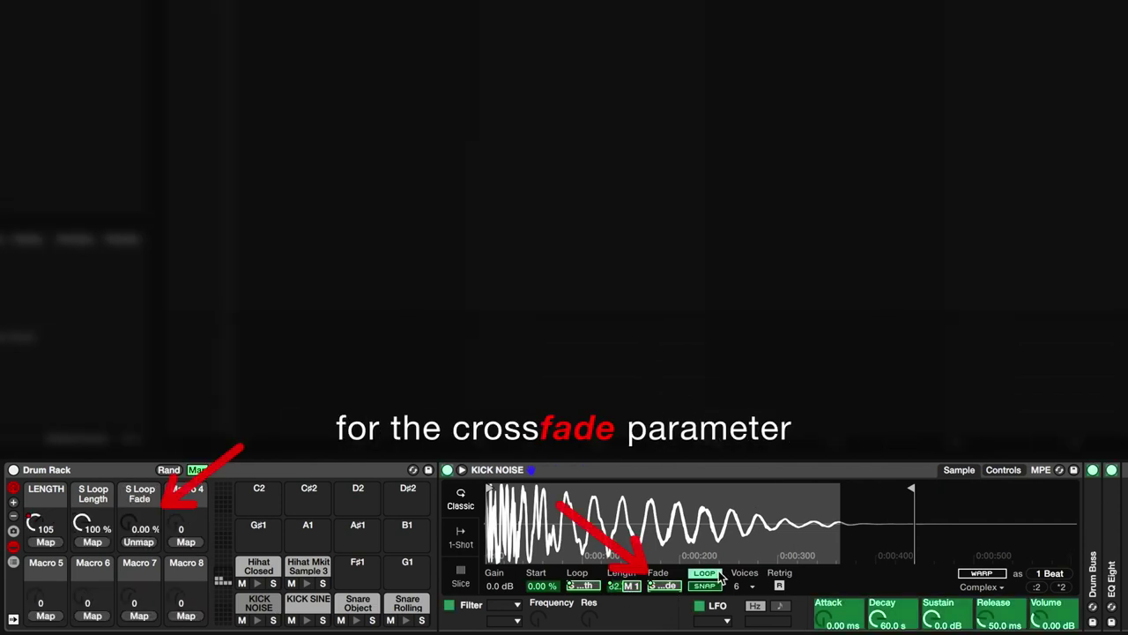
{"action": "right_click", "coordinate": [666, 586]}
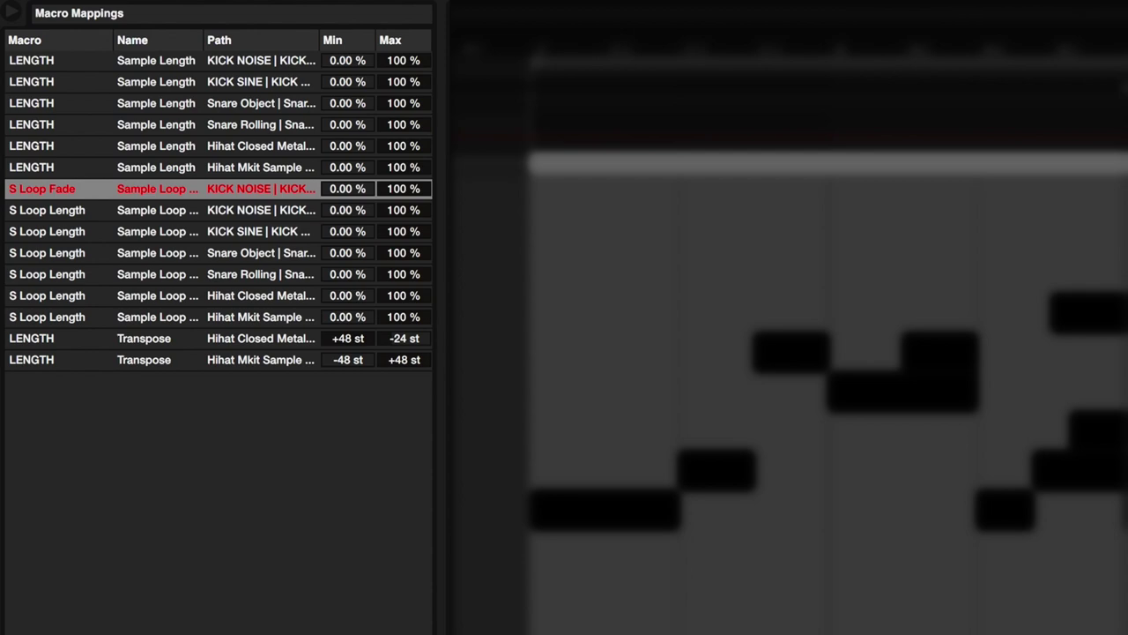
{"action": "left_click", "coordinate": [697, 578]}
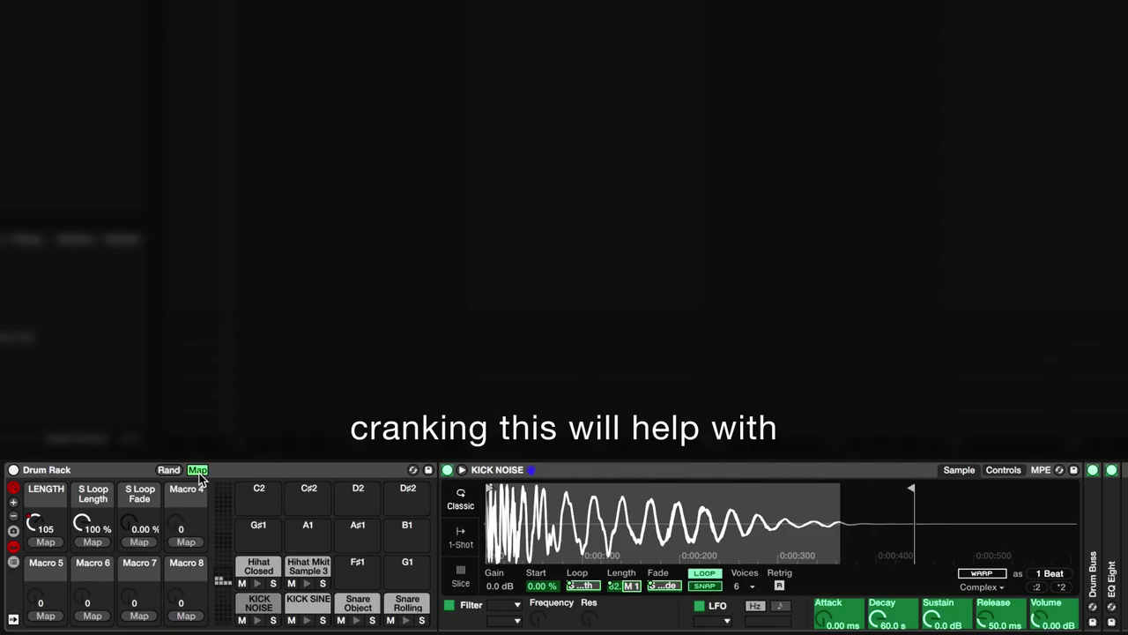
Step: Sweep the S Loop Length macro down and slightly back up to modulate the loop length of all samples
{"action": "left_click_drag", "start_coordinate": [93, 526], "coordinate": [92, 617]}
{"action": "mouse_move", "coordinate": [92, 526]}
{"action": "left_mouse_down"}
{"action": "mouse_move", "coordinate": [92, 498]}
{"action": "mouse_move", "coordinate": [93, 546]}
{"action": "mouse_move", "coordinate": [93, 520]}
{"action": "left_mouse_up"}
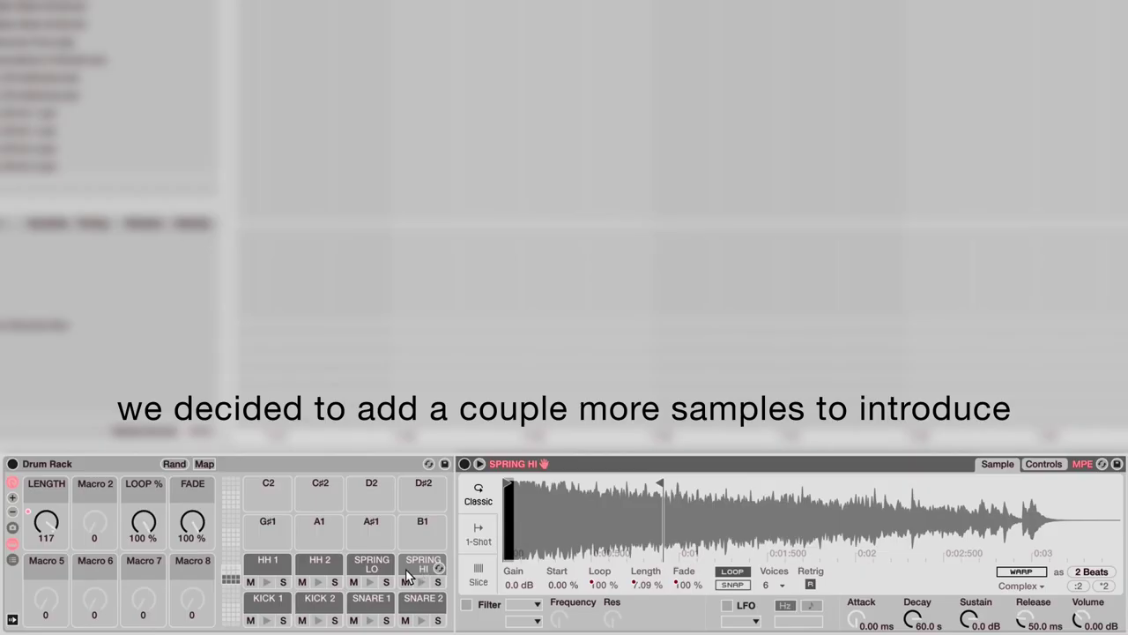
Step: Select the SPRING LO pad and add SPRING LO notes at beats 1.4 and 2.3 of the sequence
{"action": "left_click", "coordinate": [370, 568]}
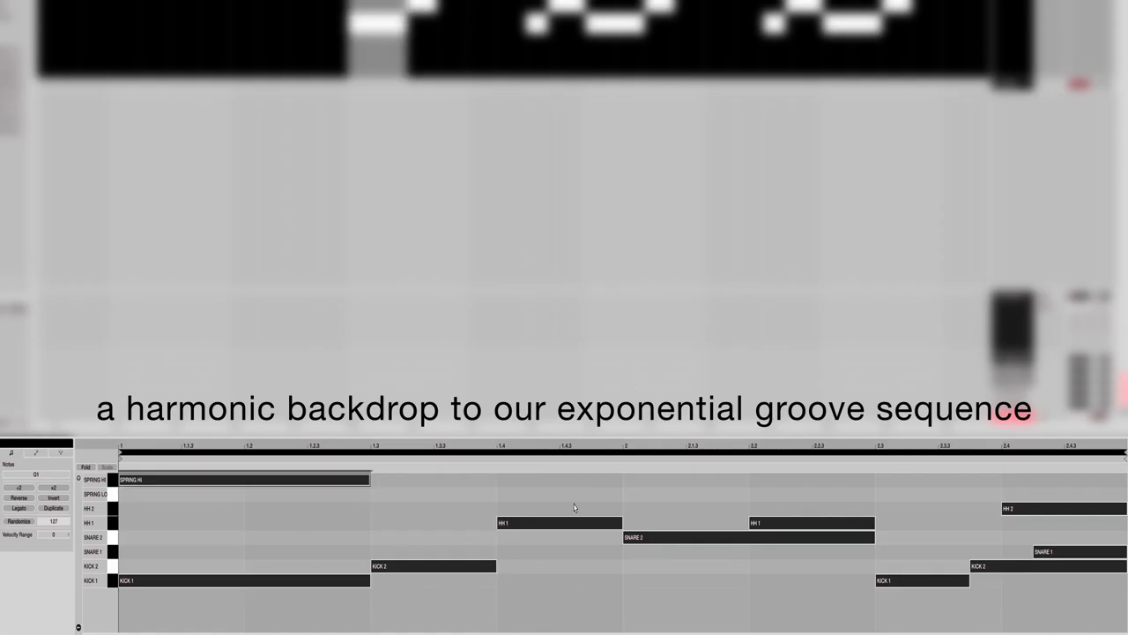
{"action": "double_click", "coordinate": [579, 497]}
{"action": "double_click", "coordinate": [883, 499]}
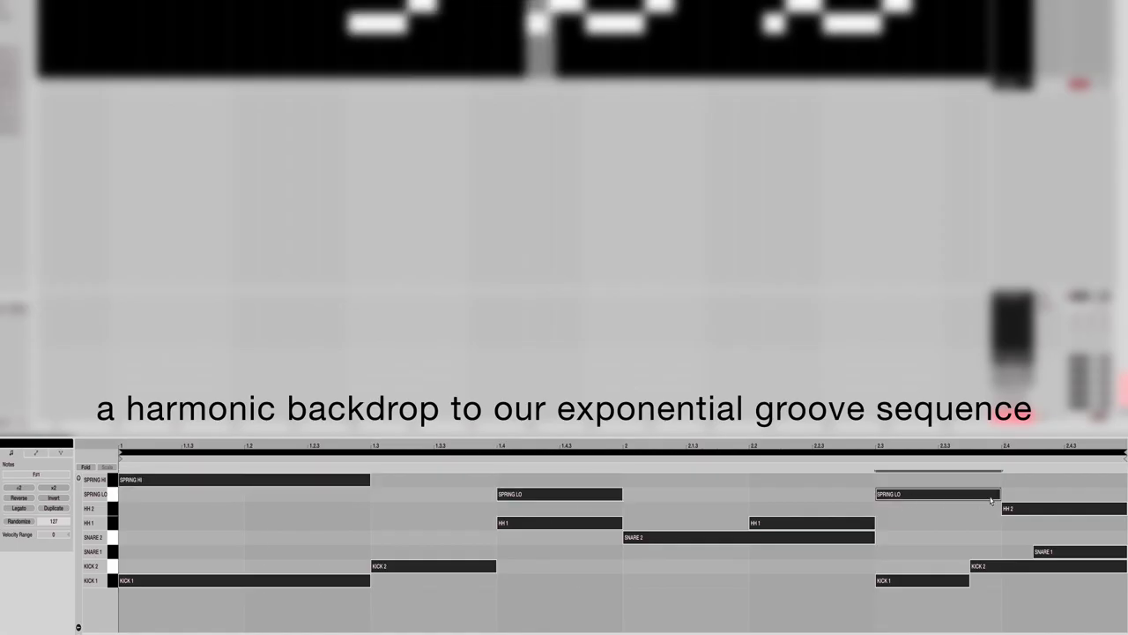